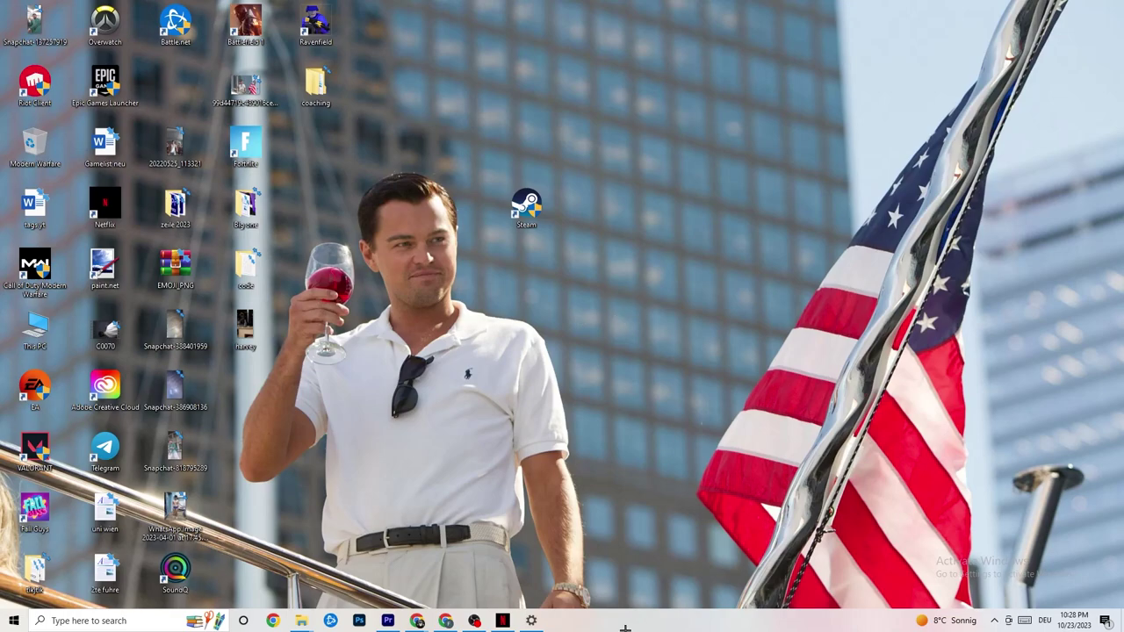
Launch Task Manager from the taskbar menu and maximize its window on the Processes tab
right_click(625, 627)
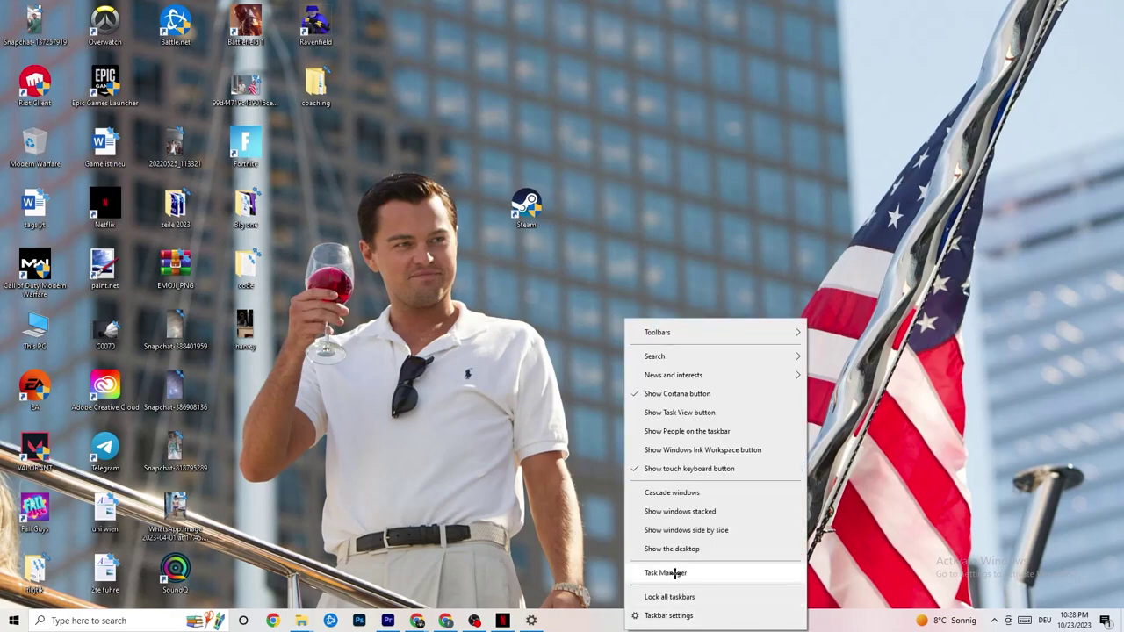
left_click(675, 574)
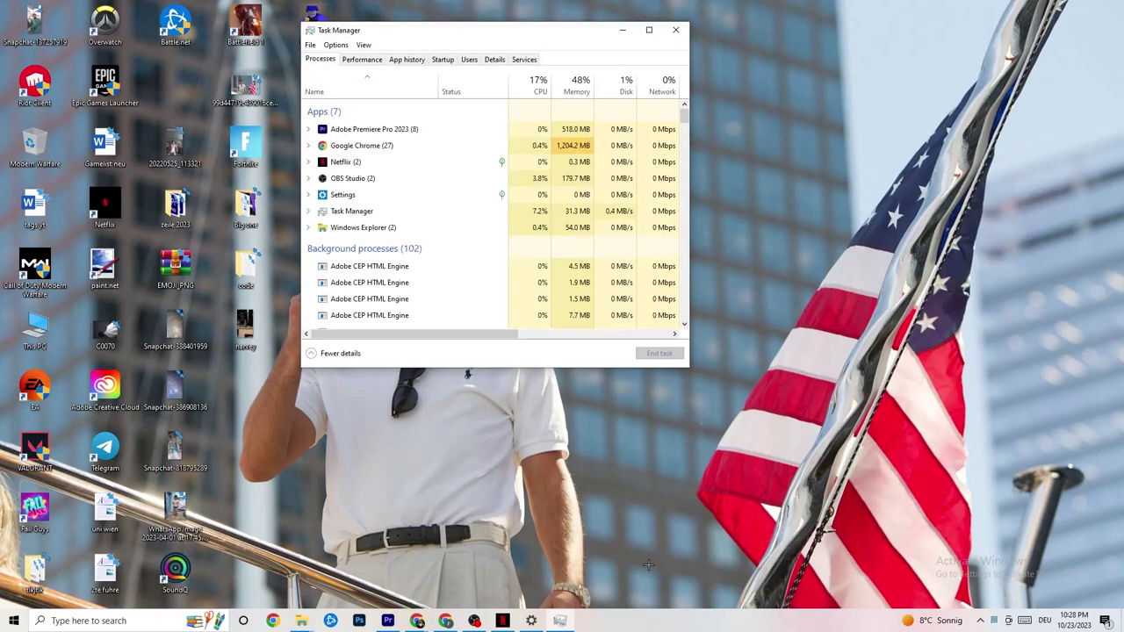
left_click(649, 30)
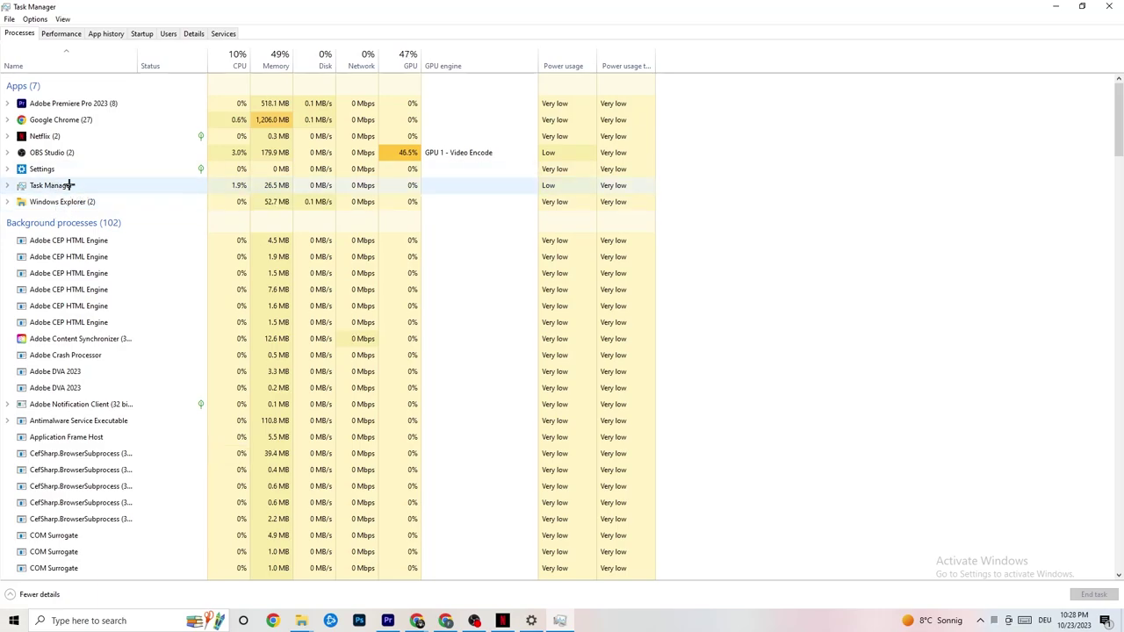
End the Google Chrome task and switch to the Details process list
right_click(81, 120)
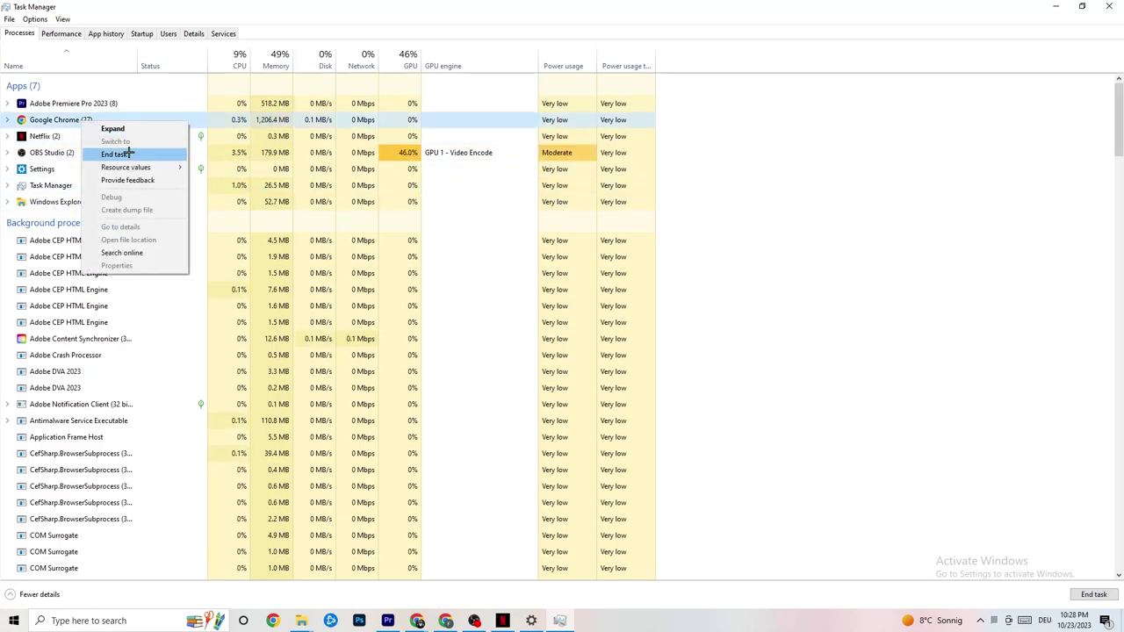
left_click(117, 153)
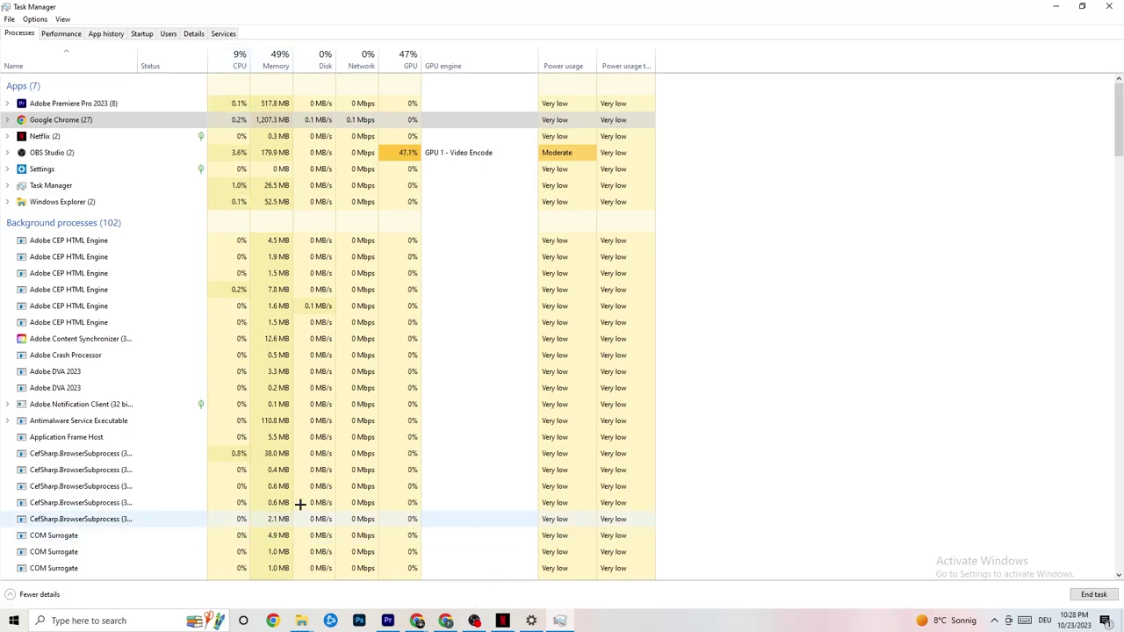
left_click(194, 34)
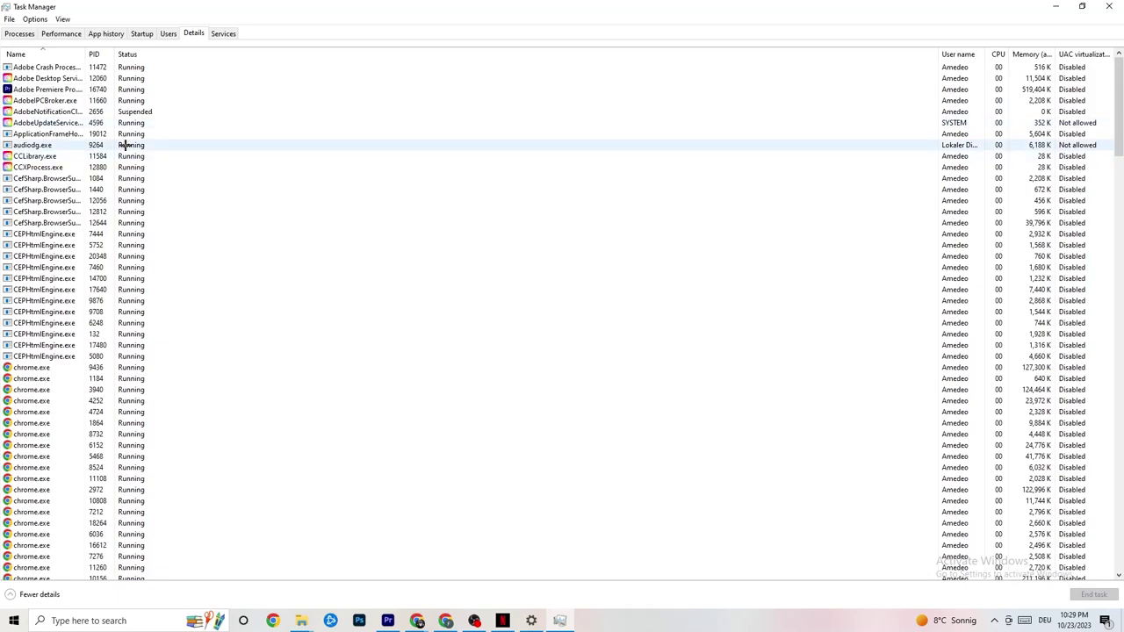
Check Adobe Premiere Pro's Set priority options, dismiss the menu, and show the Startup apps list
right_click(60, 91)
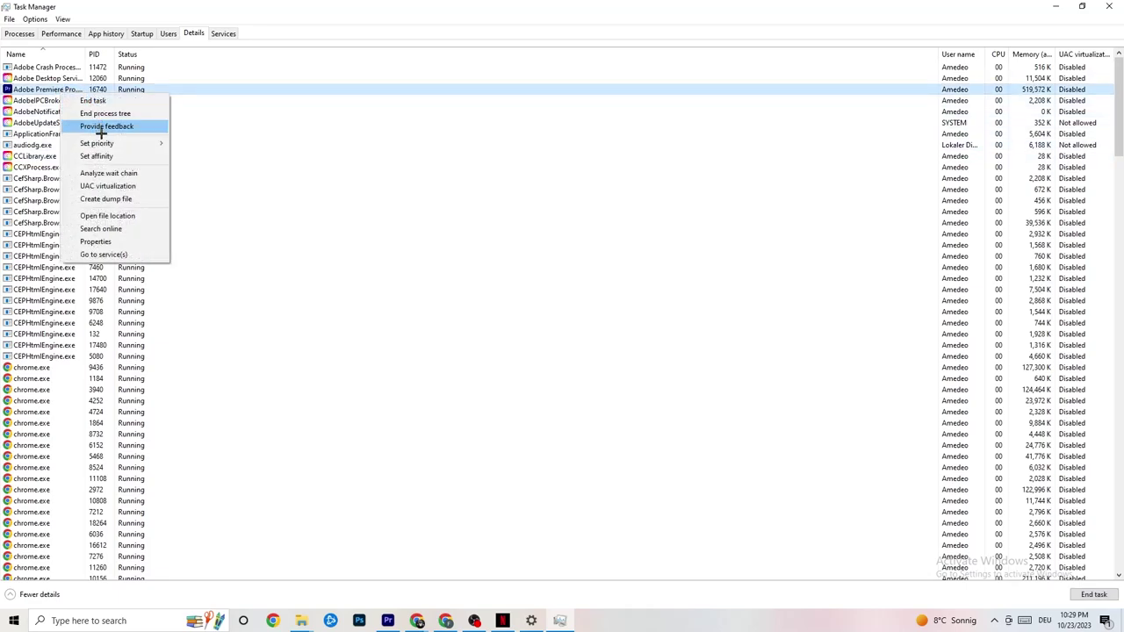
mouse_move(108, 148)
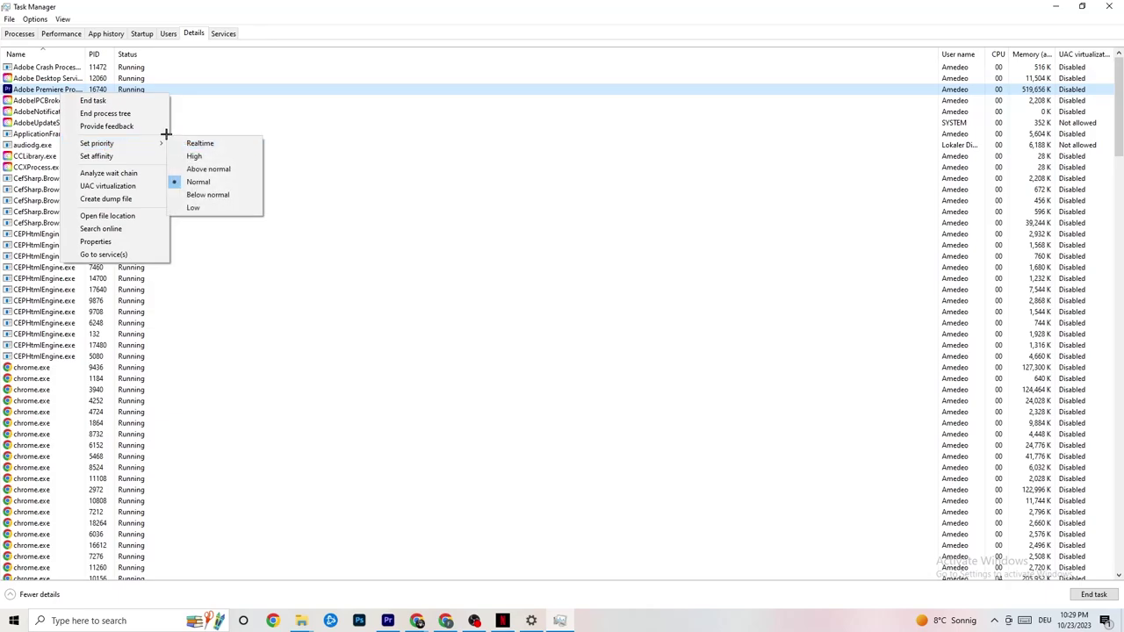
mouse_move(156, 140)
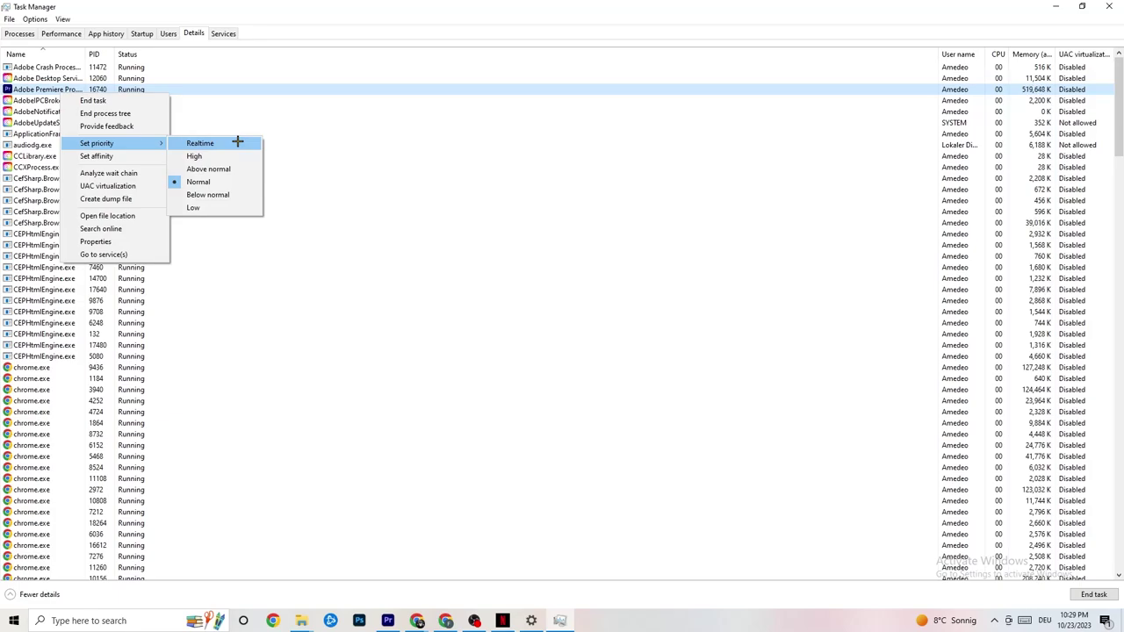
left_click(307, 123)
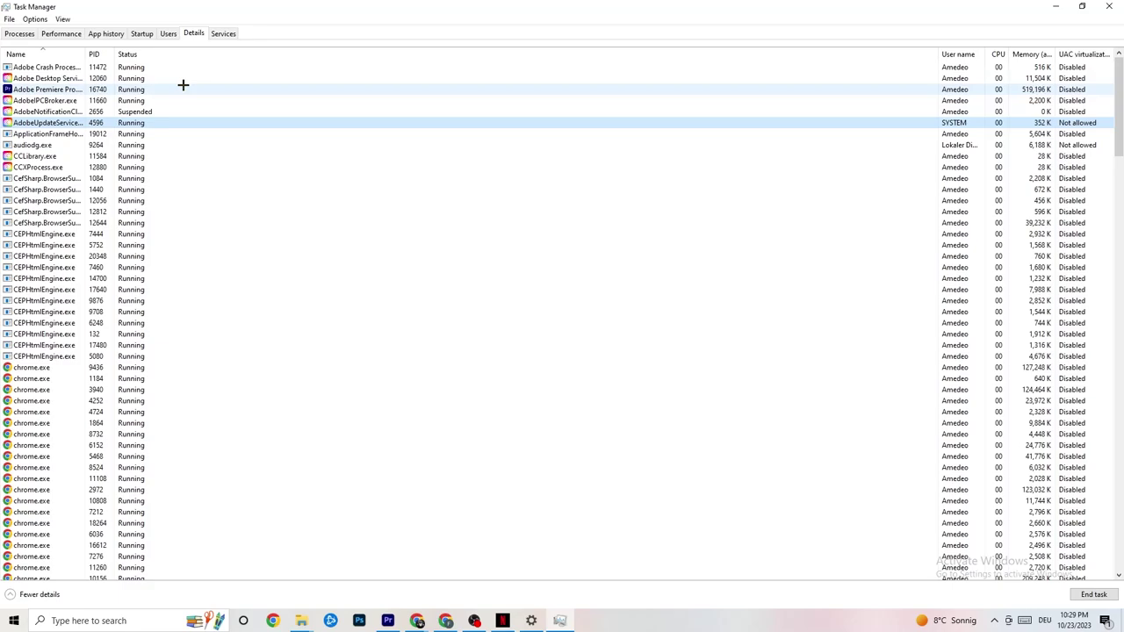
left_click(142, 33)
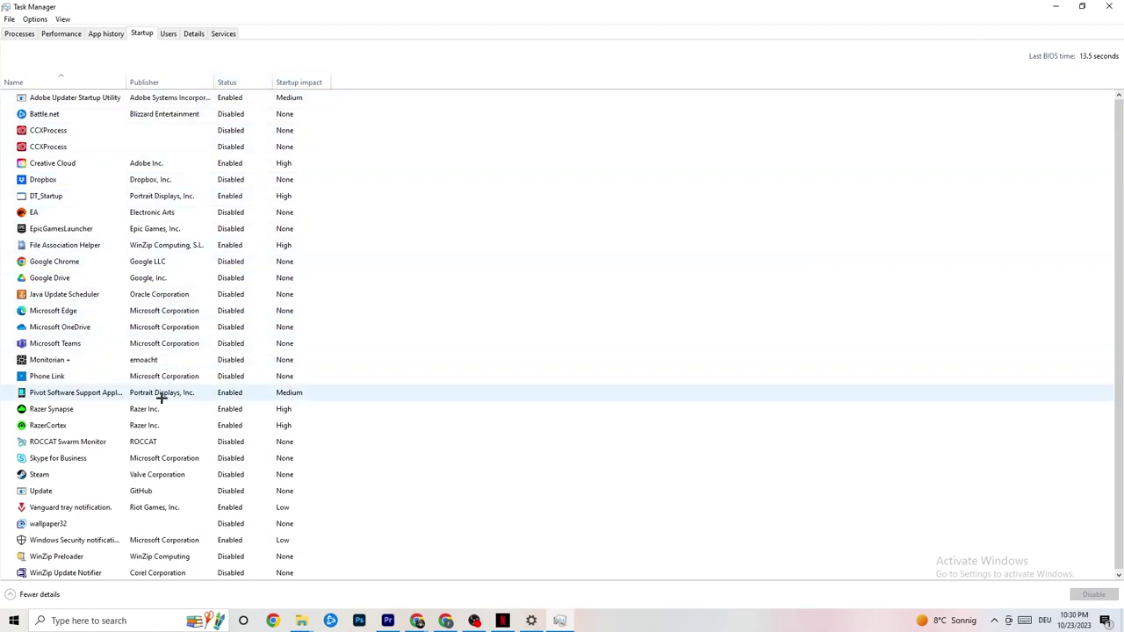
Disable Razer Synapse at startup and close Task Manager
right_click(228, 410)
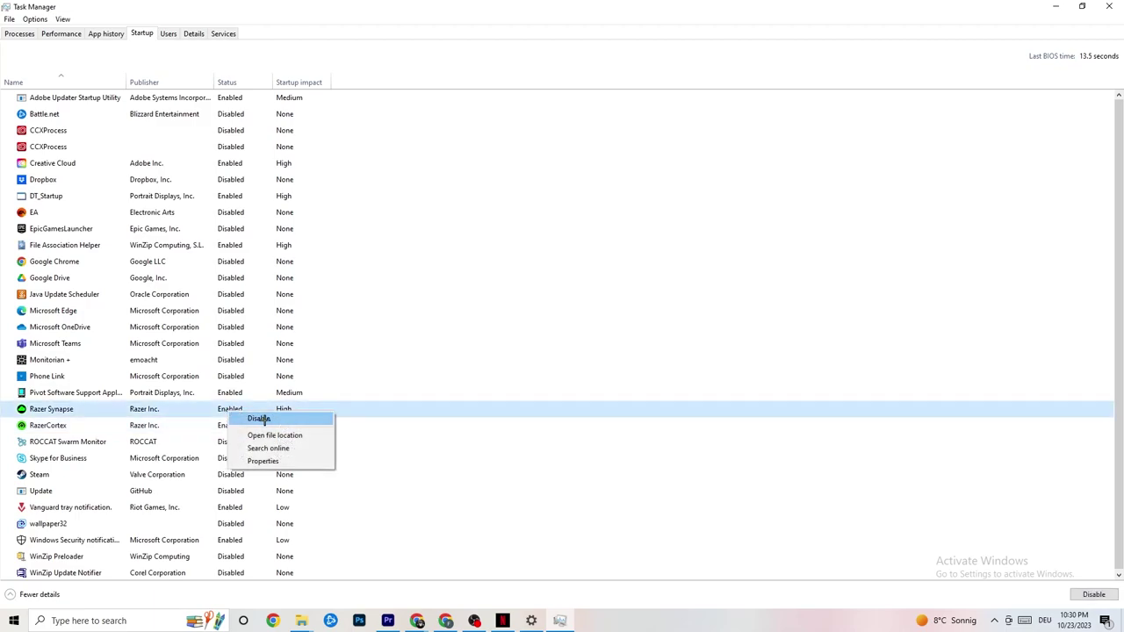
left_click(580, 58)
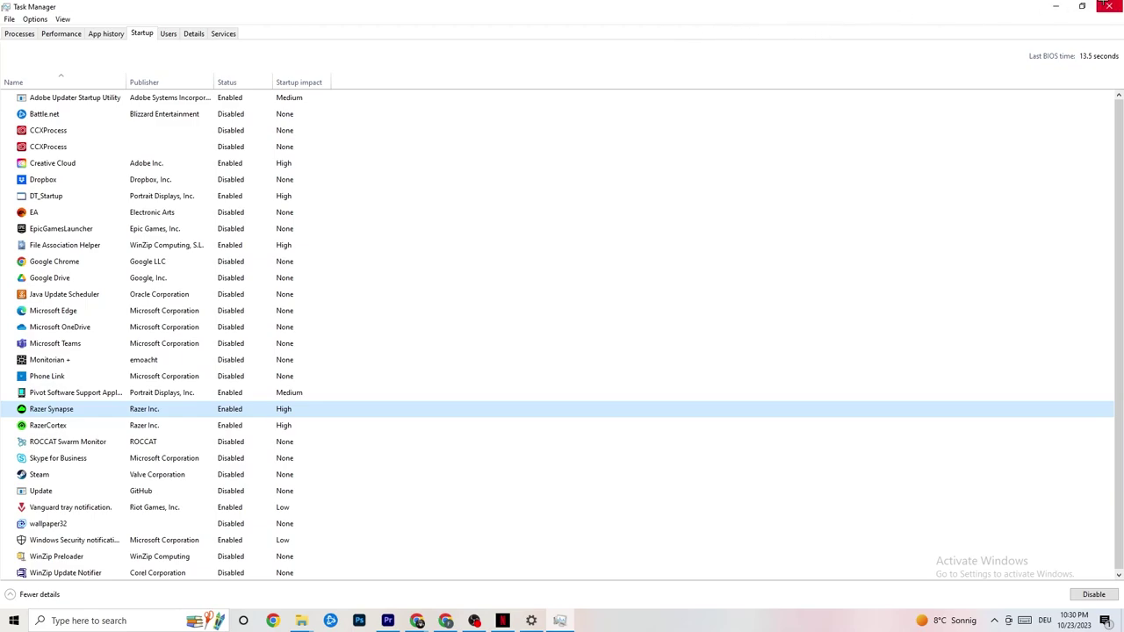
left_click(1108, 6)
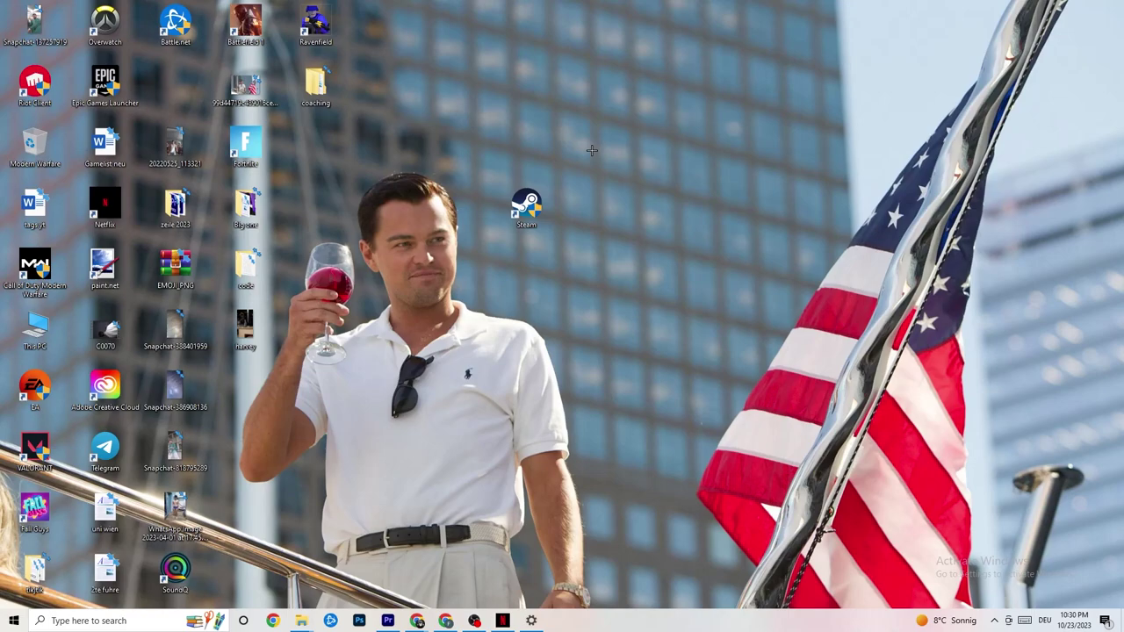
Open Windows Settings from Start and go to the System Display page
left_click(7, 627)
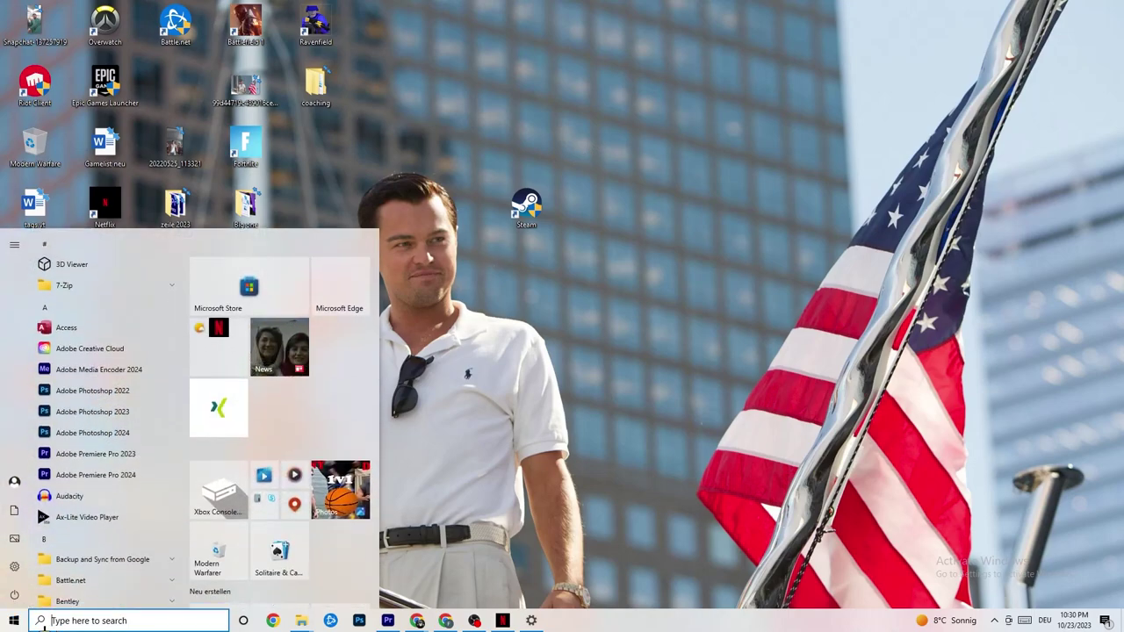
left_click(16, 567)
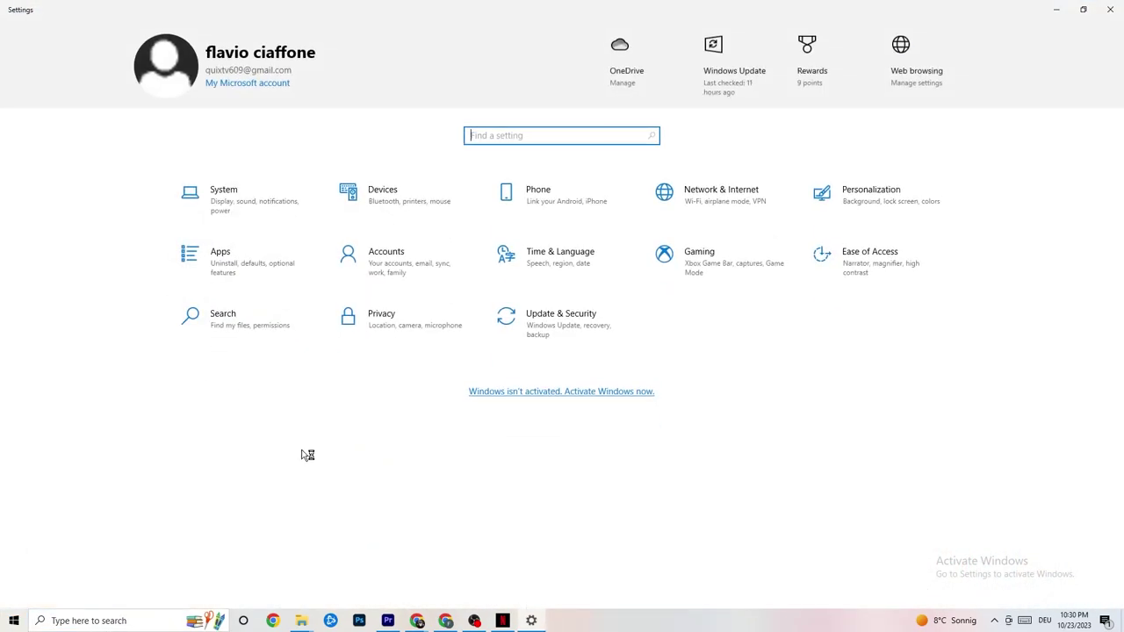
left_click(246, 198)
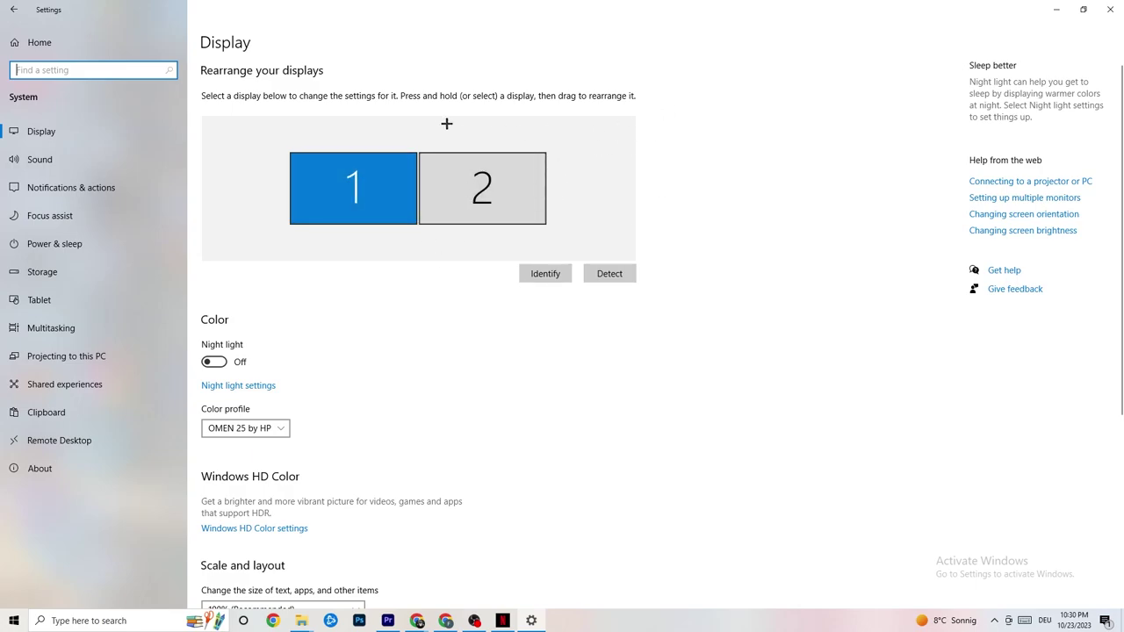
Review display scaling choices keeping 100%, then go to Power & sleep settings
scroll(546, 133, "down", 5)
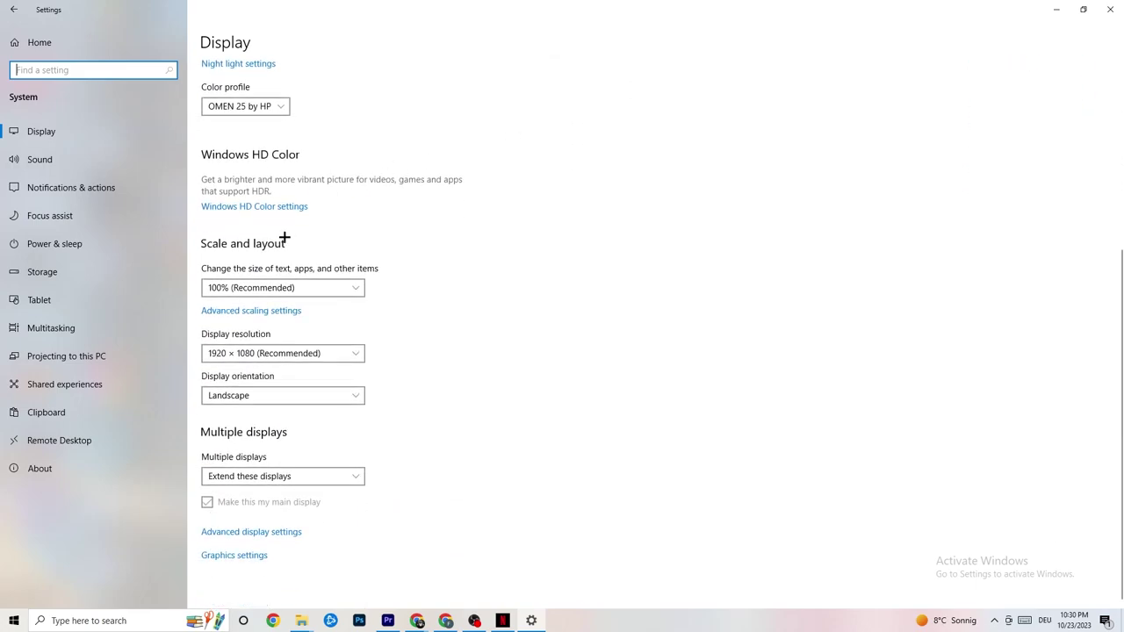
left_click(322, 283)
left_click(439, 225)
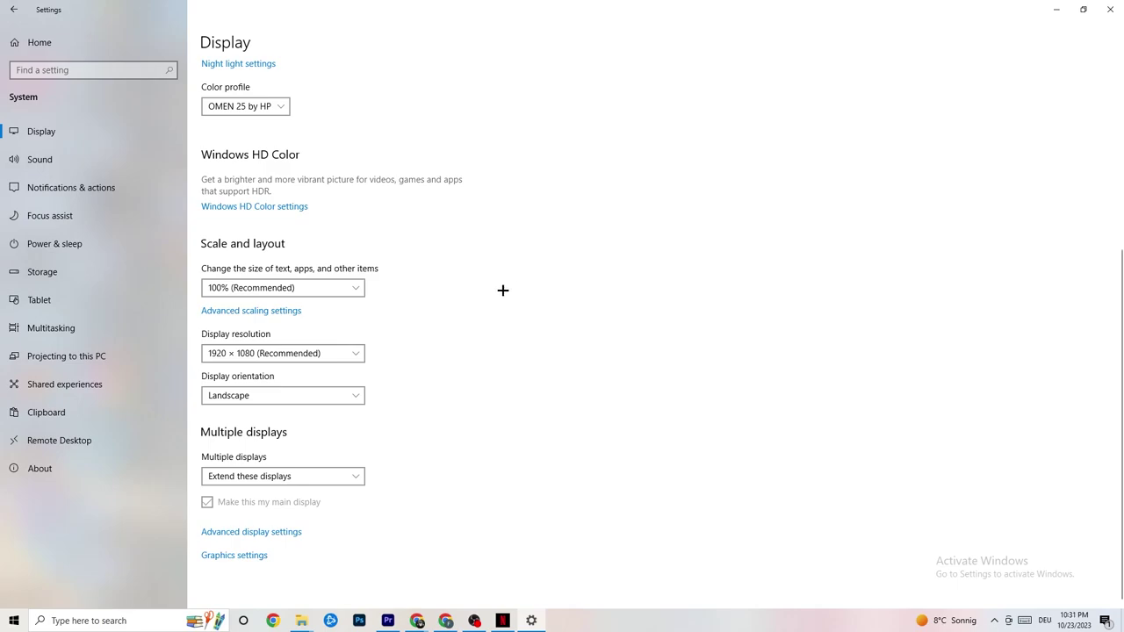
left_click(70, 243)
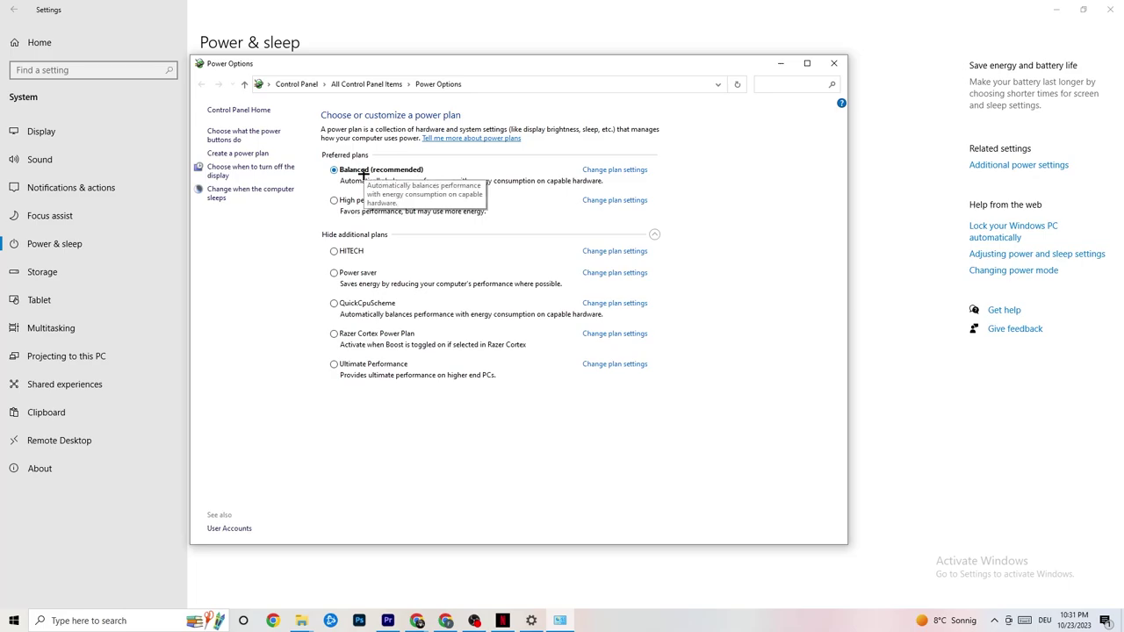
left_click(833, 63)
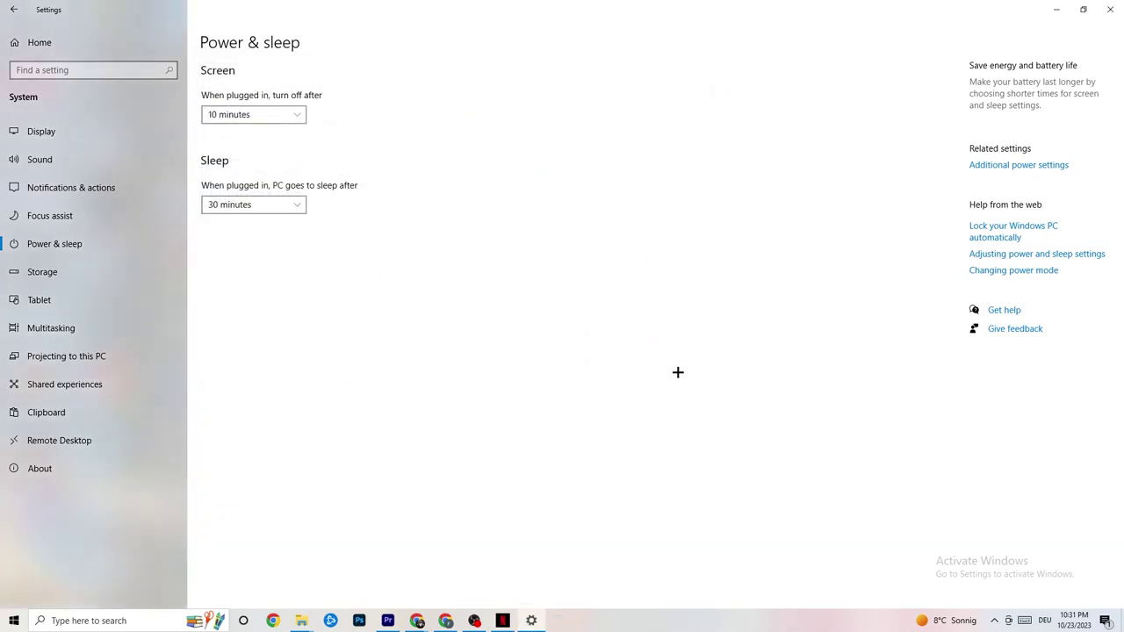
Run Storage Sense now, keeping weekly runs and 60-day Downloads cleanup, then return home
left_click(88, 276)
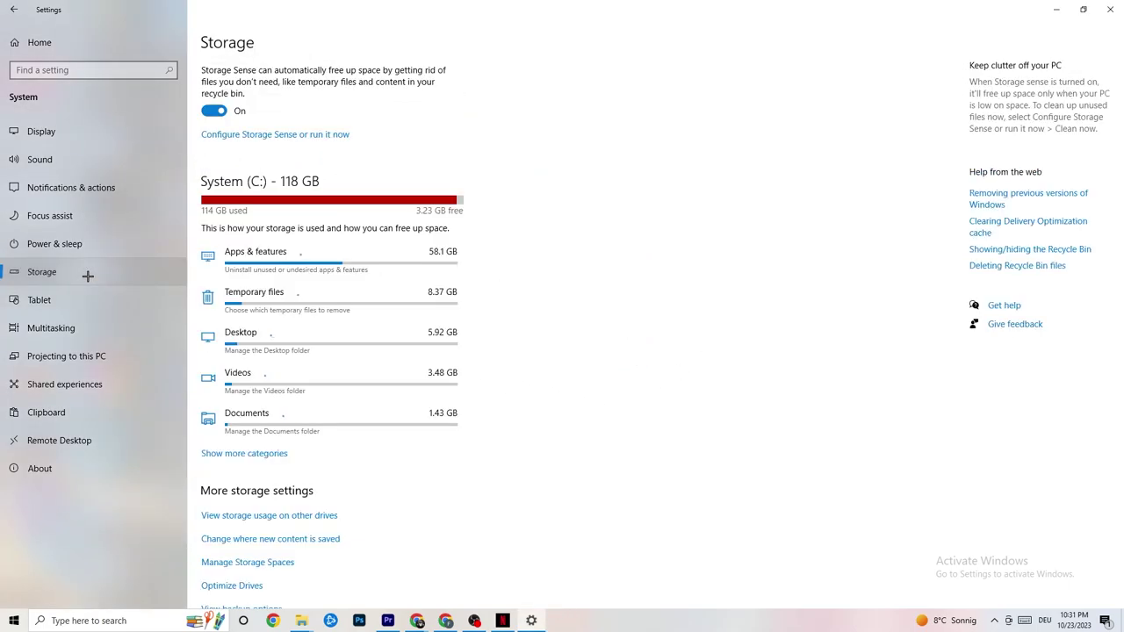
left_click(263, 137)
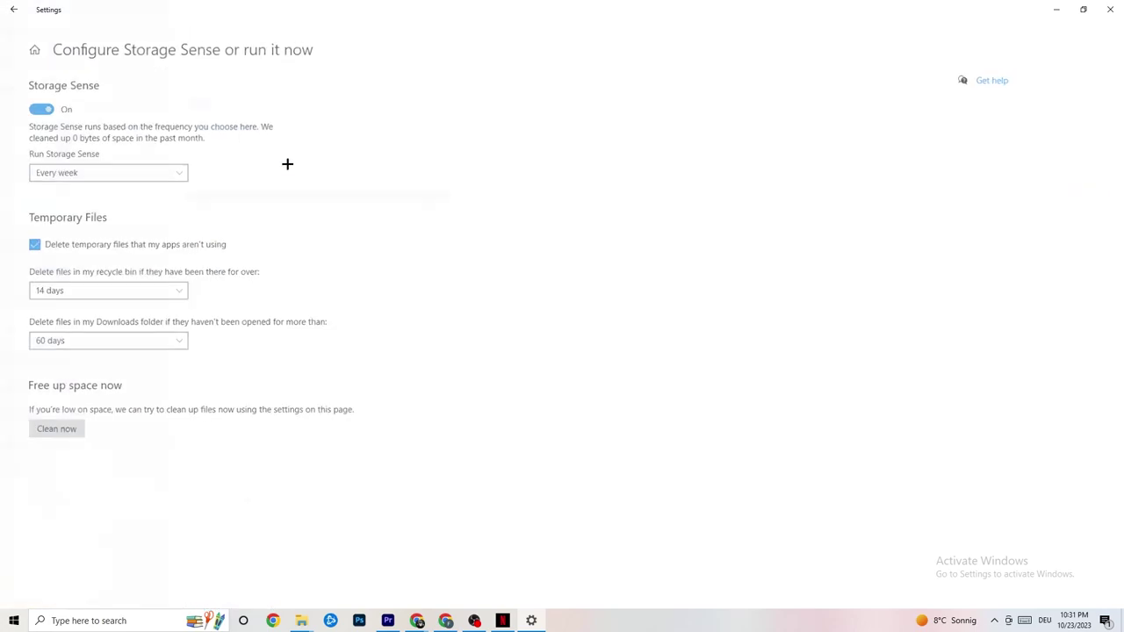
left_click(123, 169)
left_click(127, 173)
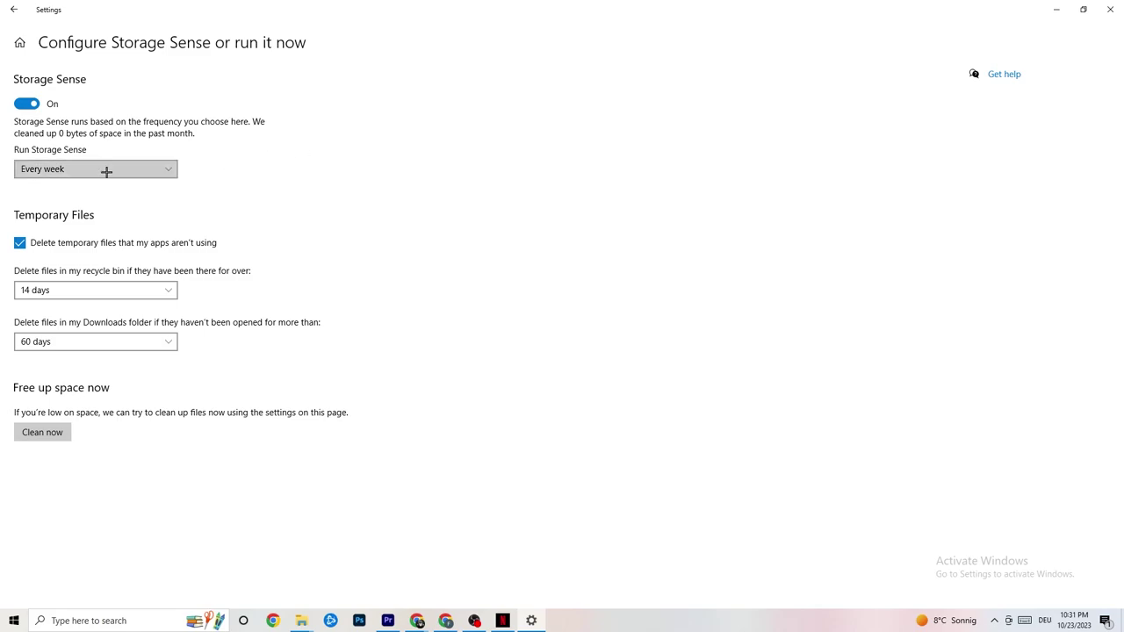
left_click(121, 347)
left_click(343, 312)
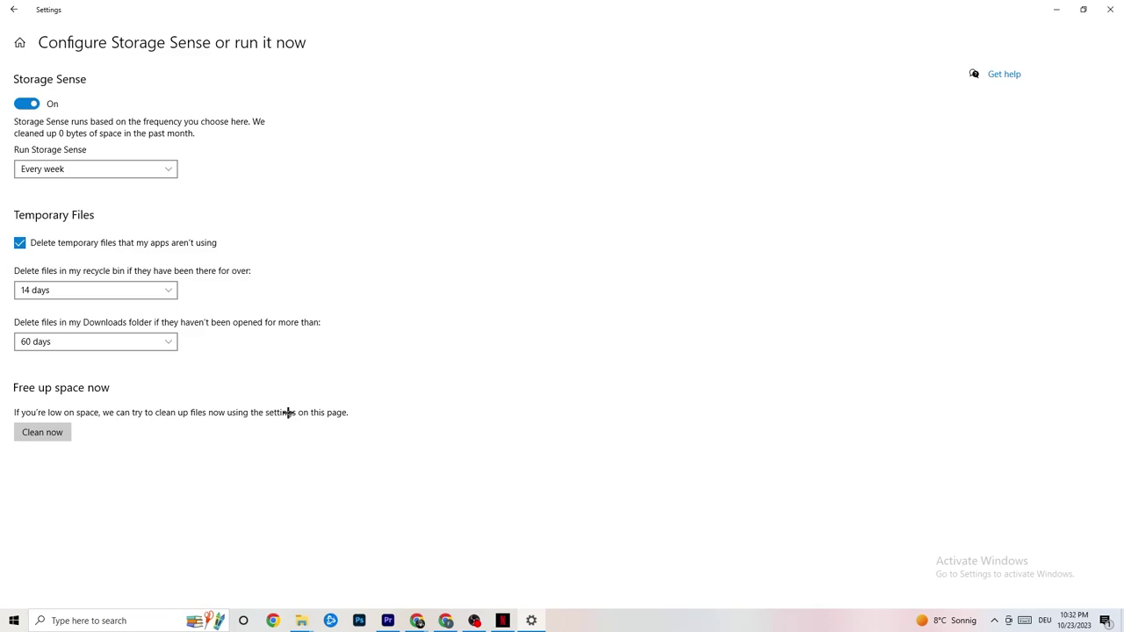
left_click(52, 439)
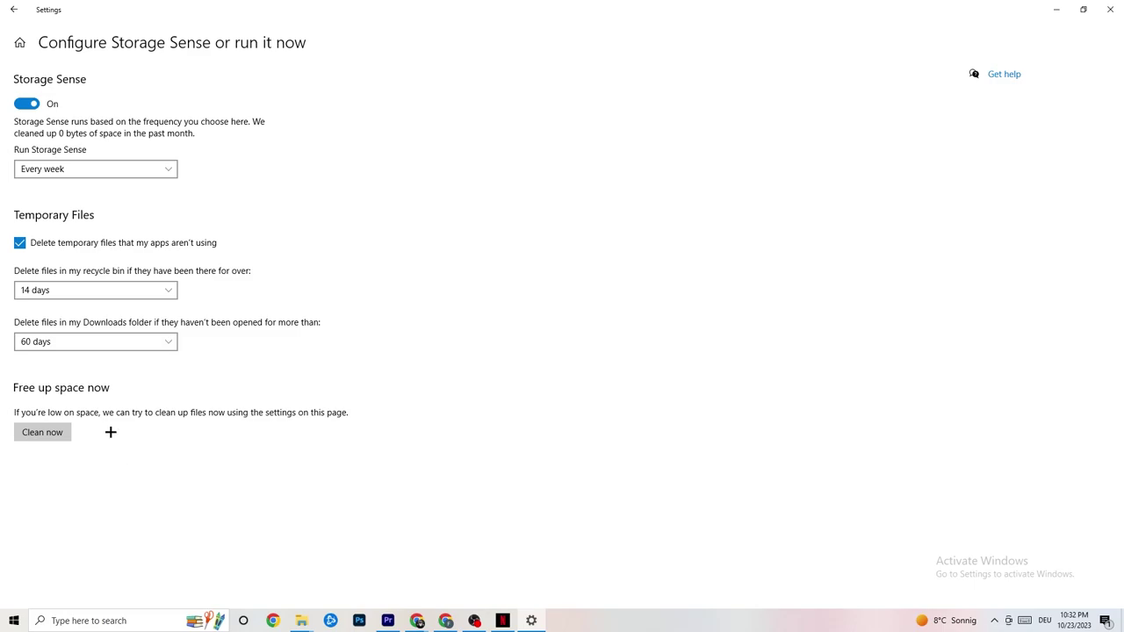
left_click(13, 9)
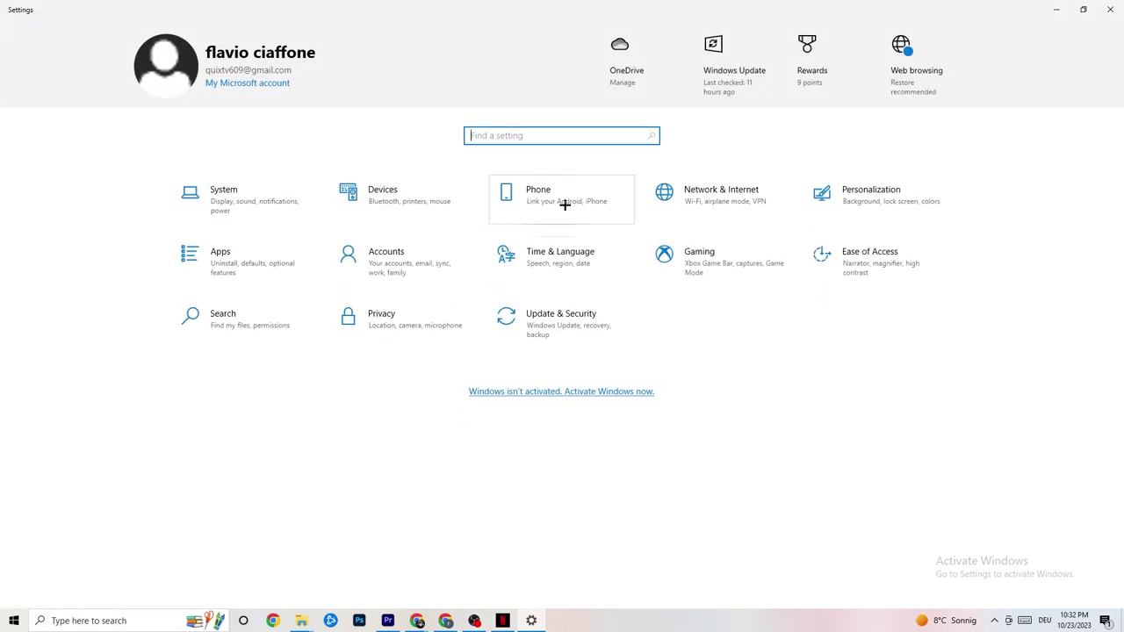
Open Gaming settings with Xbox Game Bar Off, then go to Captures
left_click(748, 267)
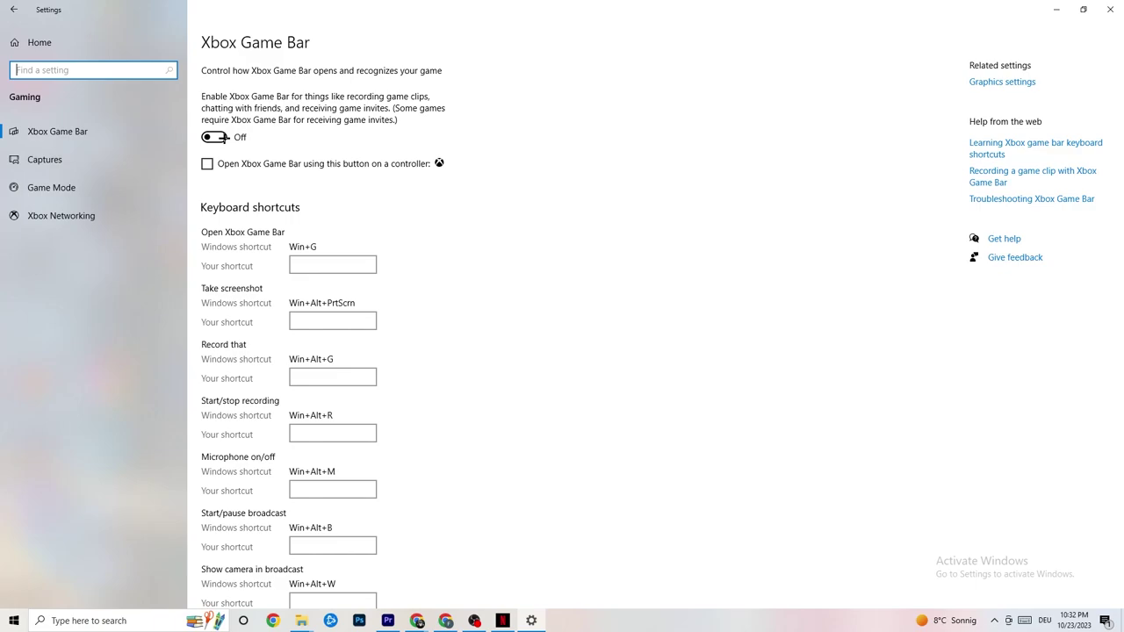
left_click(87, 161)
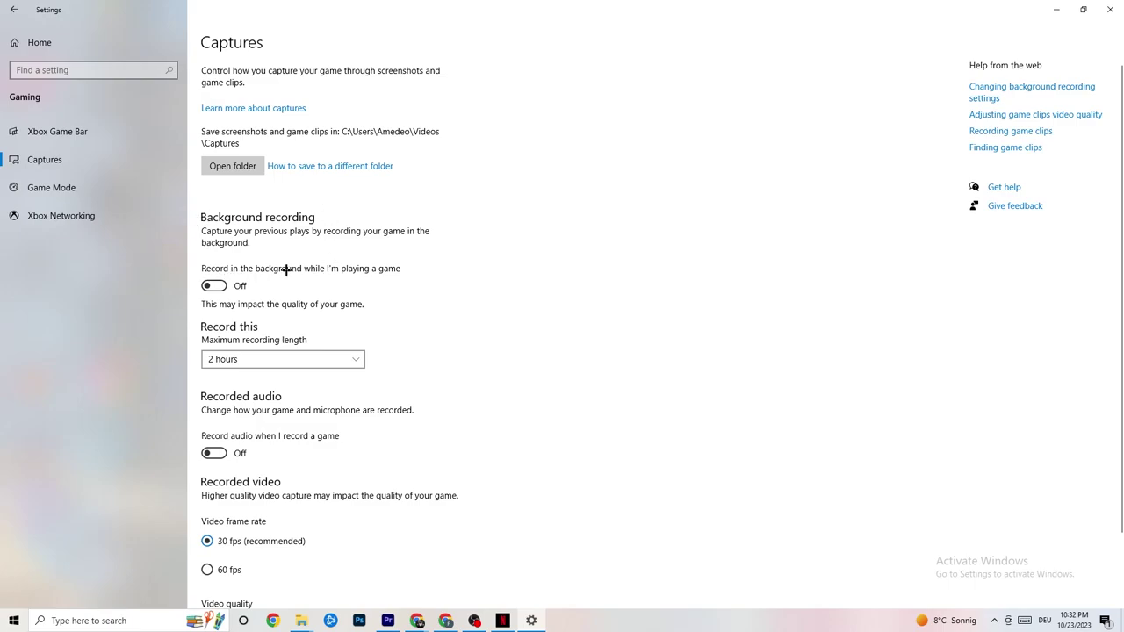
Keep Record in the background off and open the Game Mode page, with Game Mode On
left_click(211, 288)
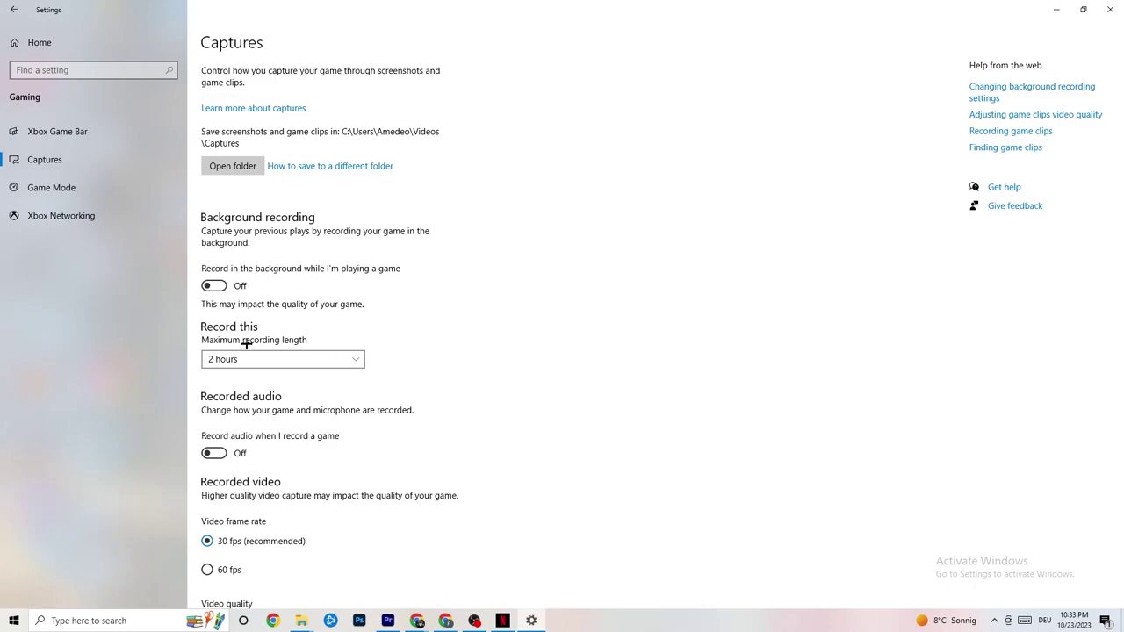
left_click(100, 188)
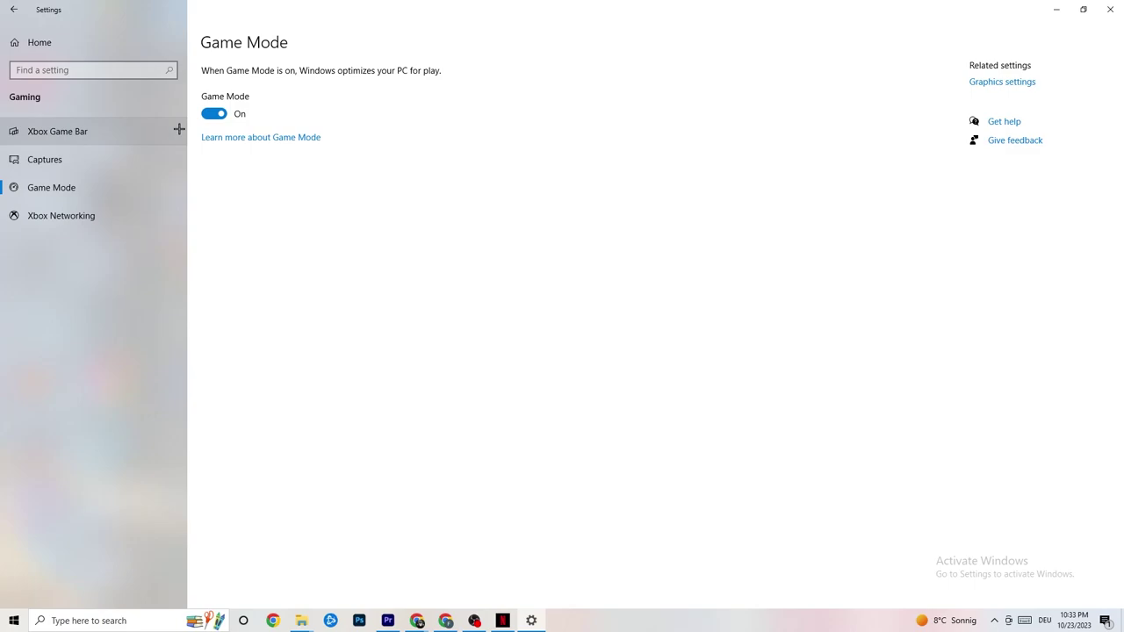
Open the Game Mode help article, then return to the Settings home page
left_click(250, 140)
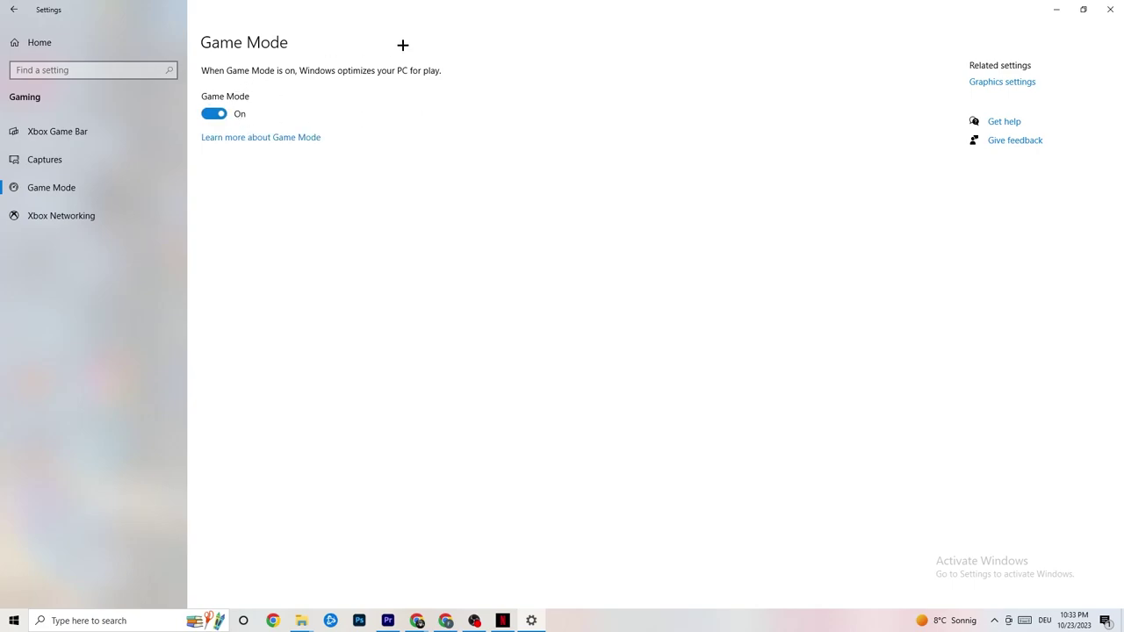
left_click(14, 8)
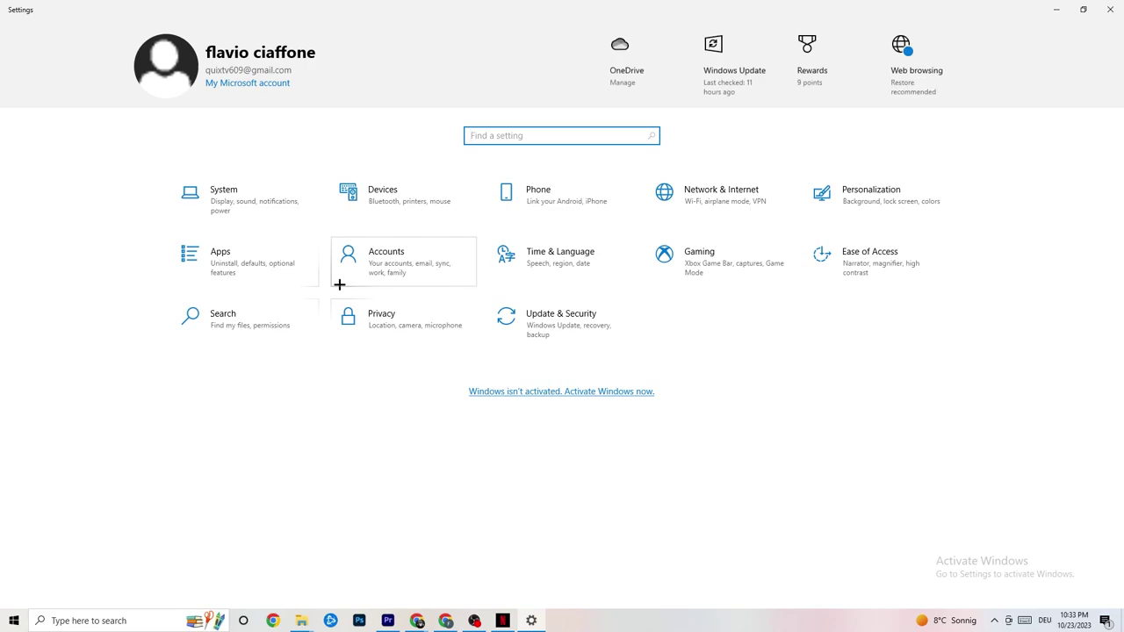